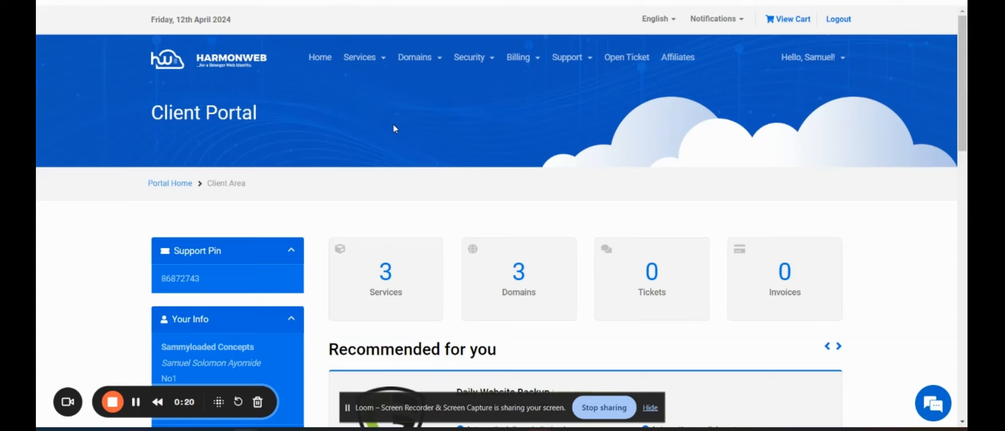
- Open the Cloud Server category of the hosting store
scroll(393, 124, down, 5)
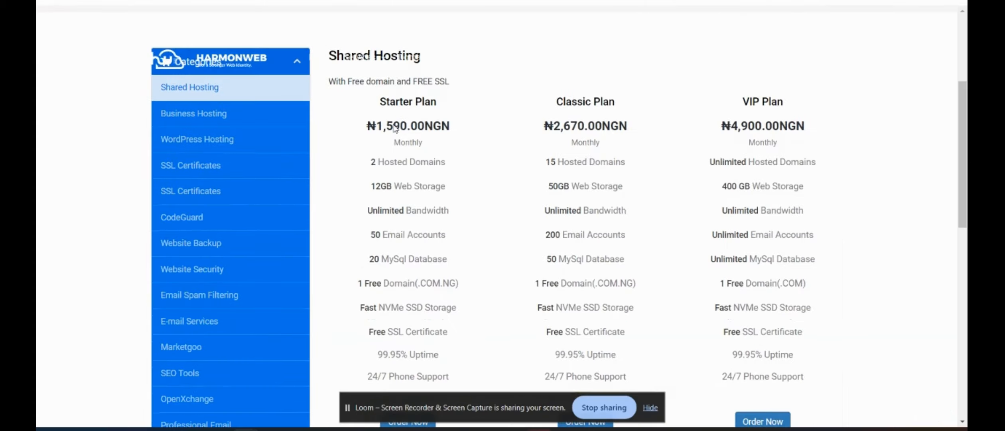
scroll(394, 127, down, 5)
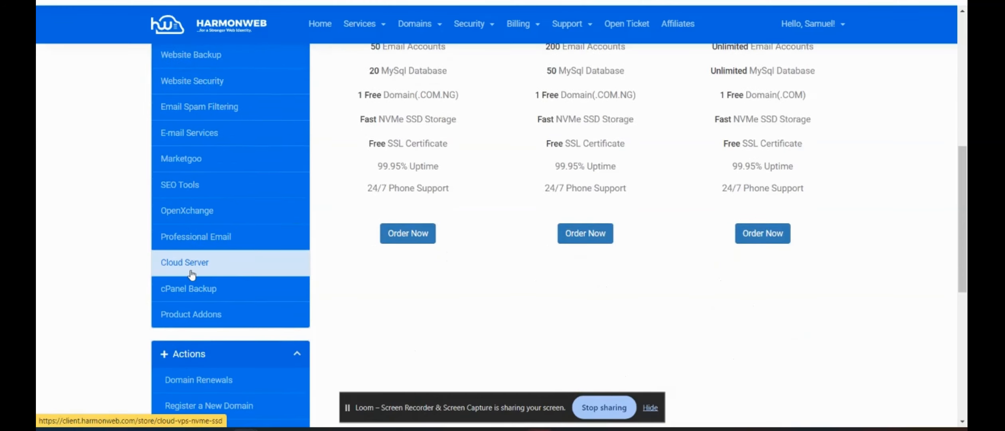
click(192, 274)
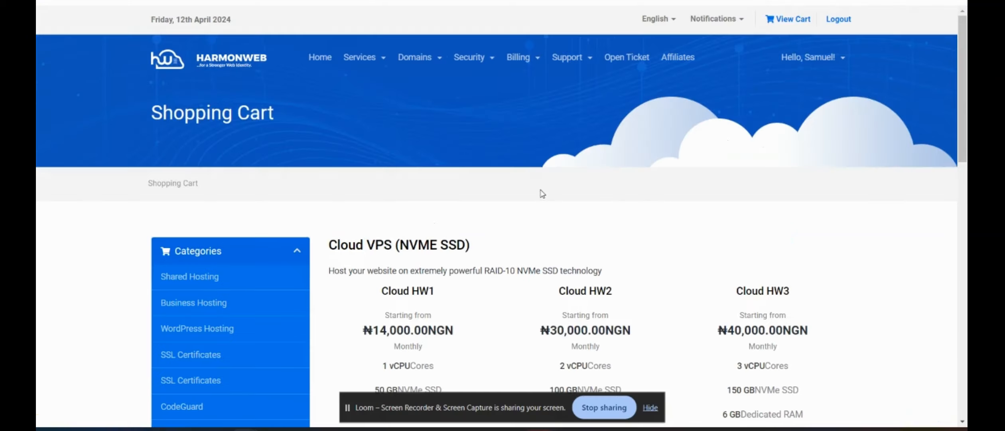
- Order the Cloud HW1 plan from the Cloud VPS (NVME SSD) offers
scroll(542, 194, down, 5)
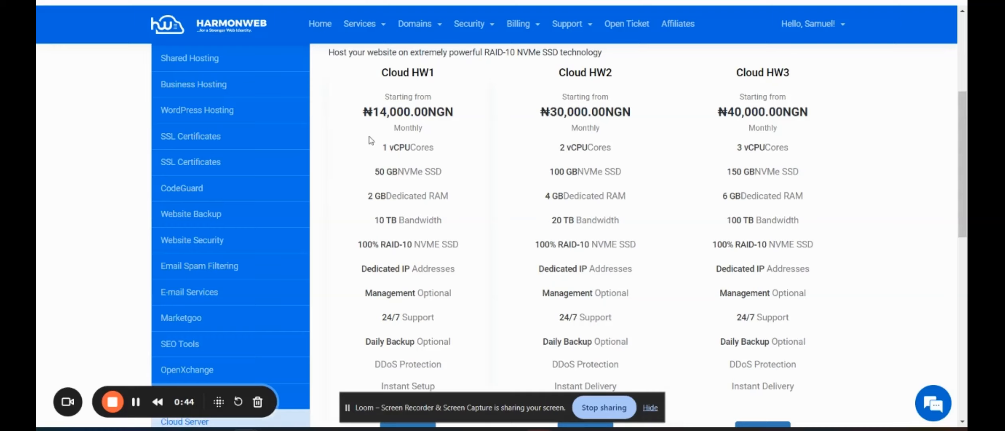
scroll(371, 139, down, 4)
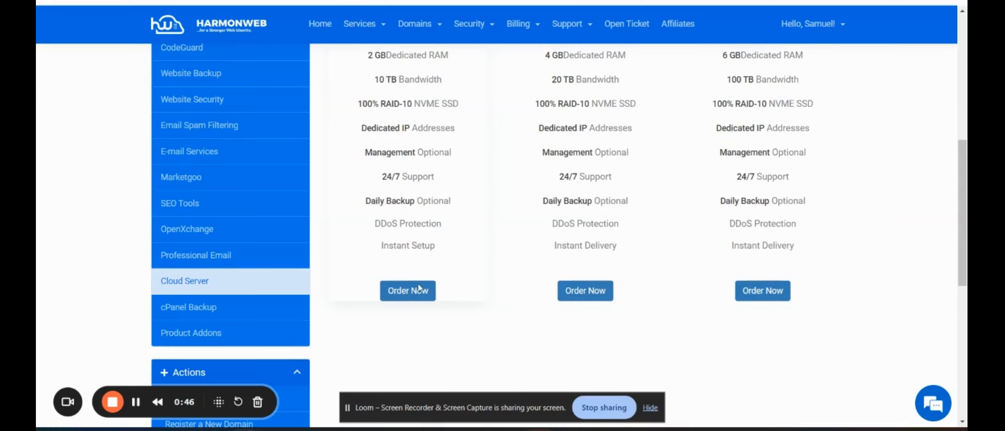
click(413, 295)
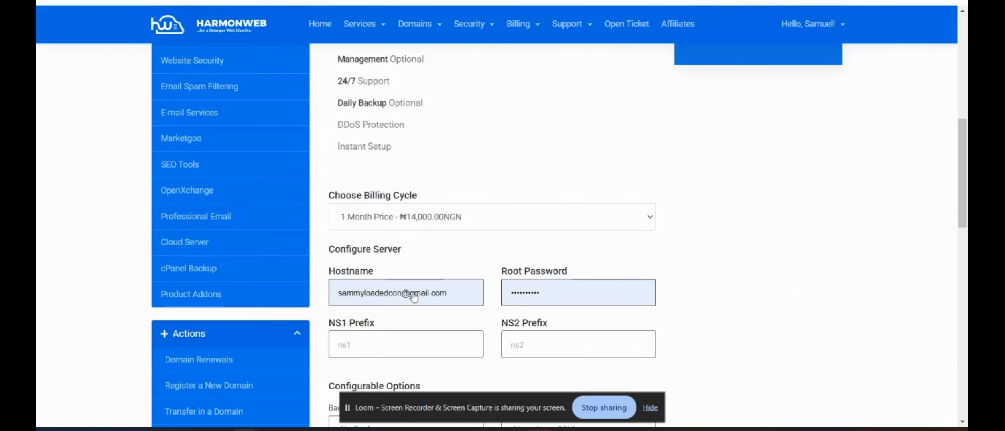
- Review the Cloud HW1 order summary and set the billing cycle to the 12 Month Price
scroll(717, 175, up, 4)
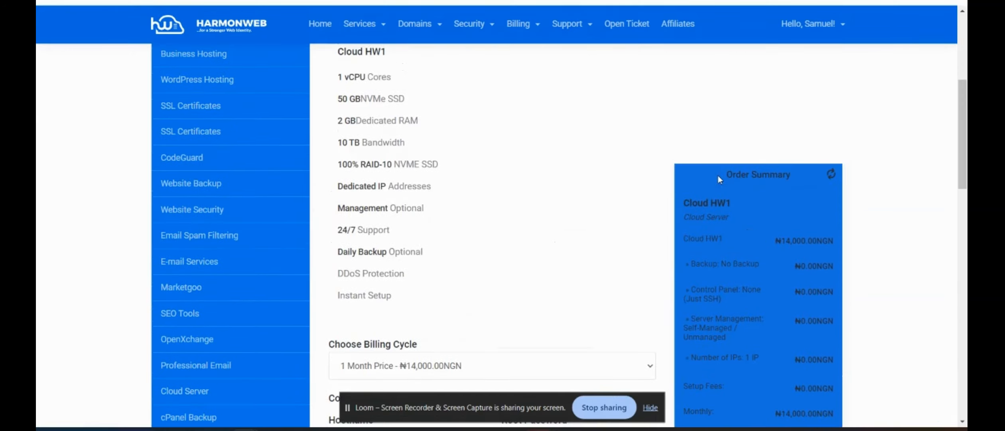
scroll(717, 175, up, 7)
scroll(717, 175, down, 6)
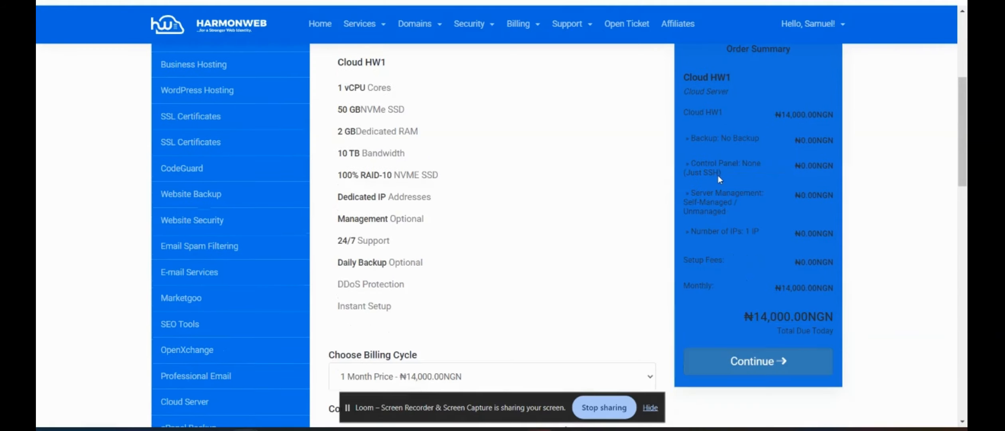
scroll(718, 175, down, 4)
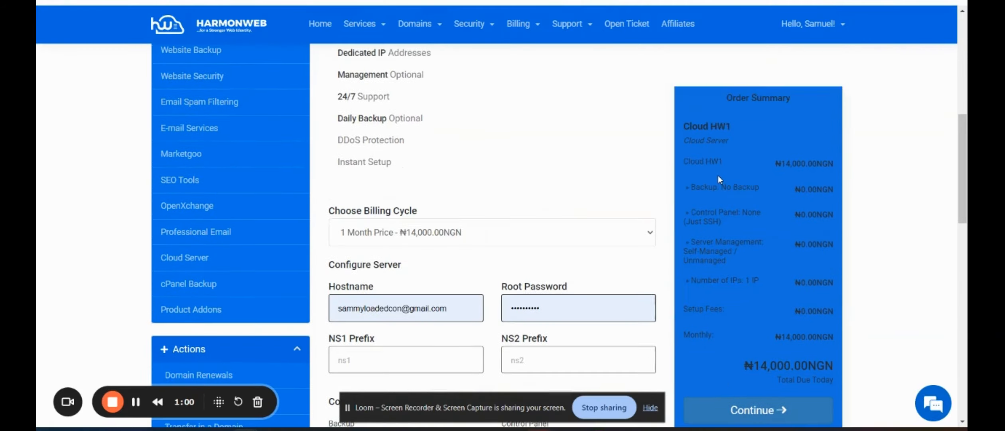
click(439, 233)
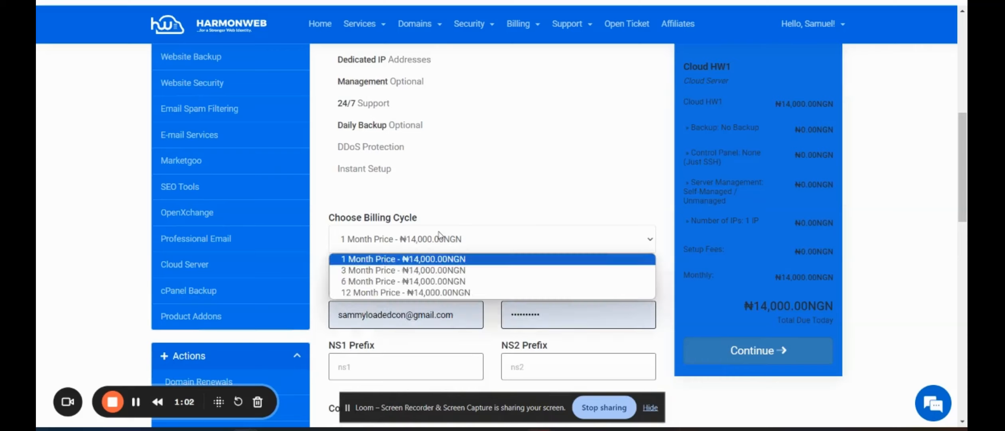
click(415, 293)
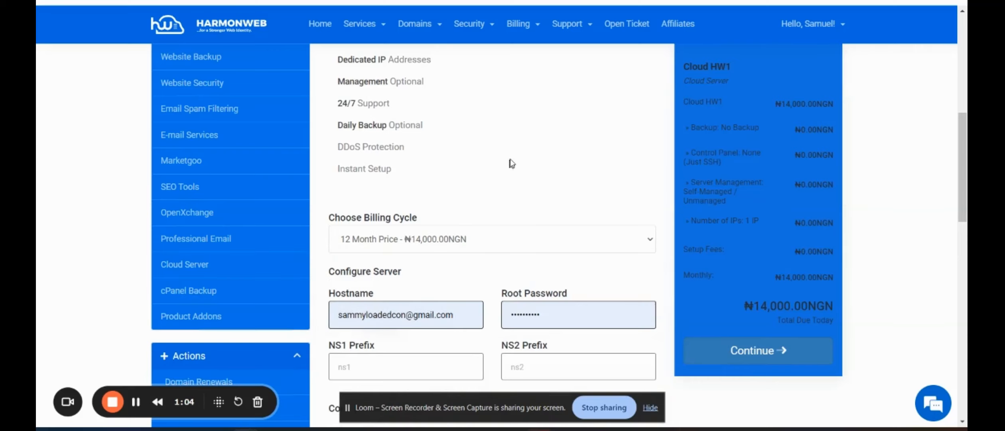
- Replace the prefilled server hostname with server.harmonweb.com
scroll(512, 163, down, 4)
click(451, 153)
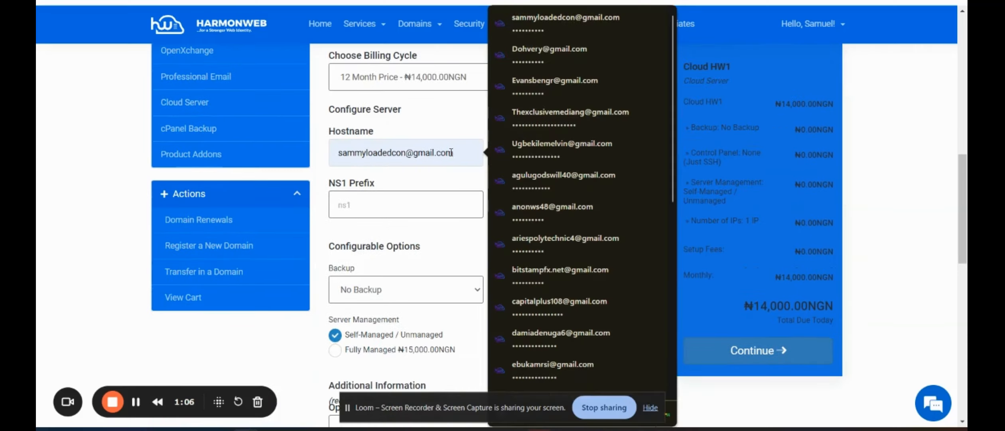
key(ctrl+a)
key(BackSpace)
text(se)
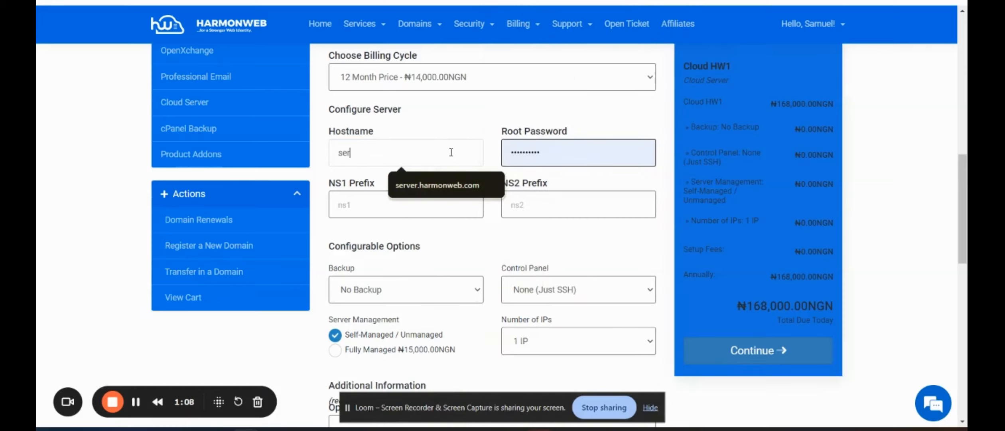
click(463, 185)
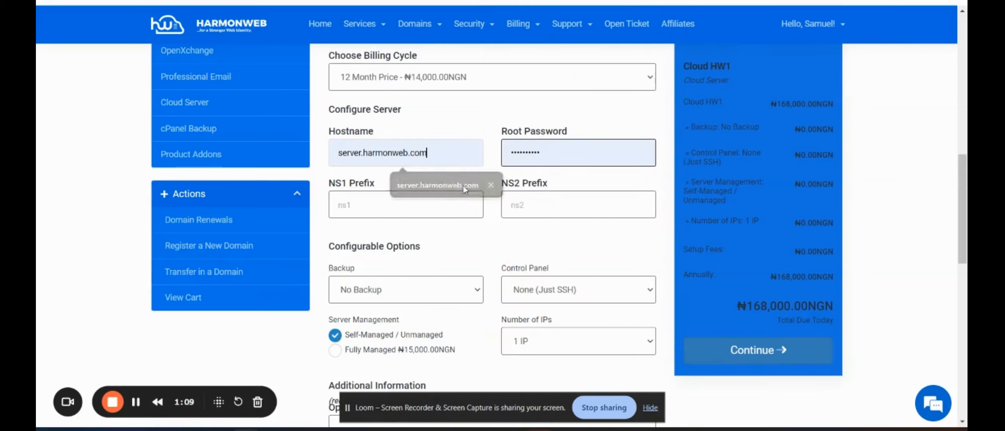
- Keep the prefilled root password and set the nameserver prefixes to sh1 for NS1 and sh2 for NS2
click(557, 156)
click(396, 205)
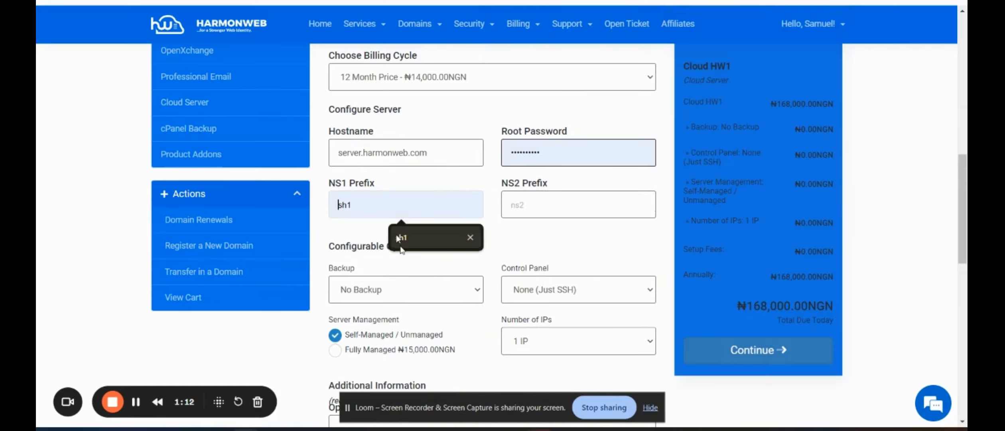
click(400, 239)
click(544, 207)
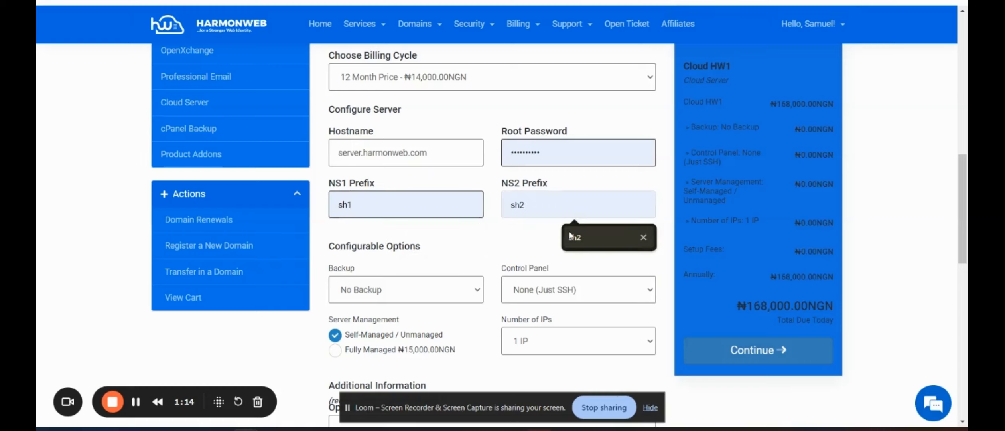
click(571, 237)
- Enable the 500GB backup and choose cPanel Cloud Admin (1-5 accounts) as the server's control panel
scroll(571, 237, down, 3)
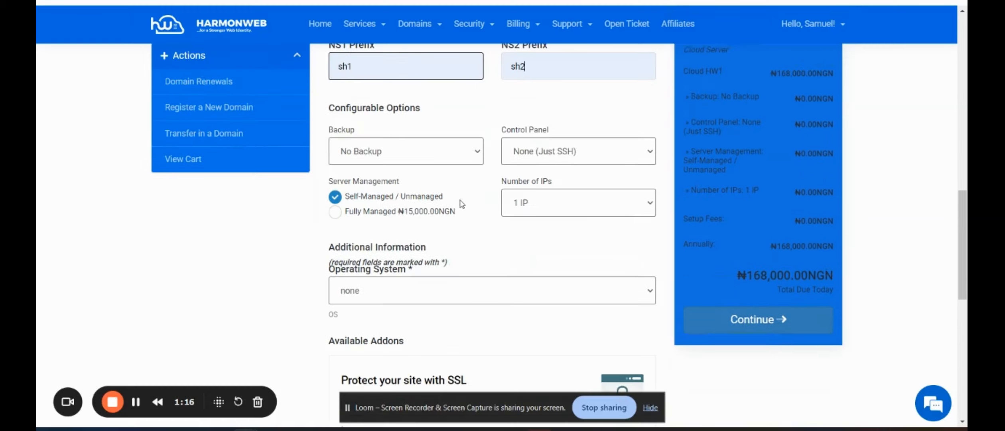
click(378, 153)
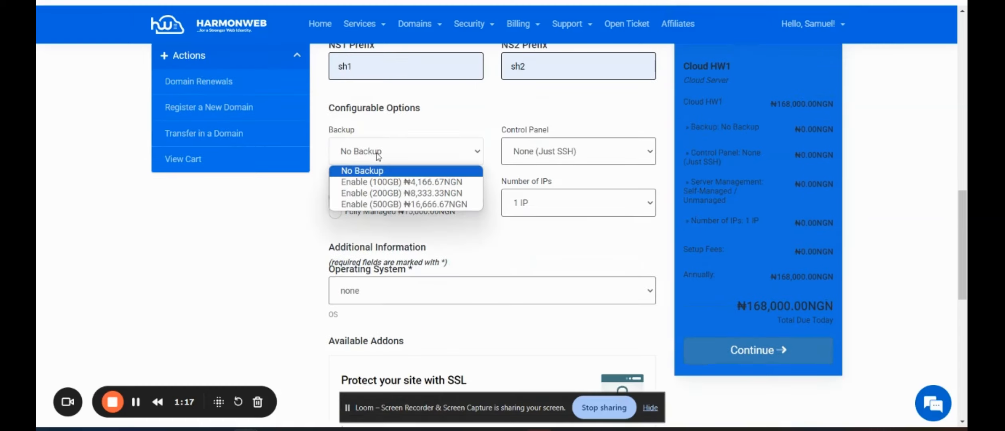
click(384, 204)
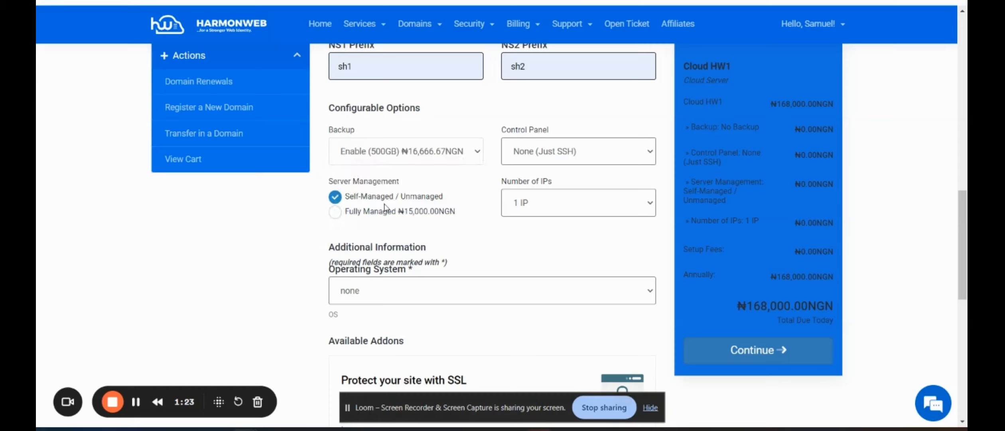
click(604, 155)
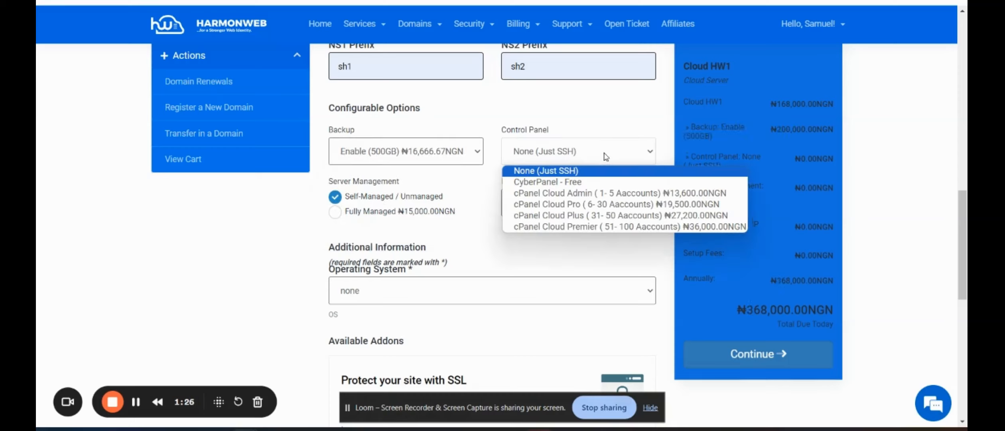
click(580, 196)
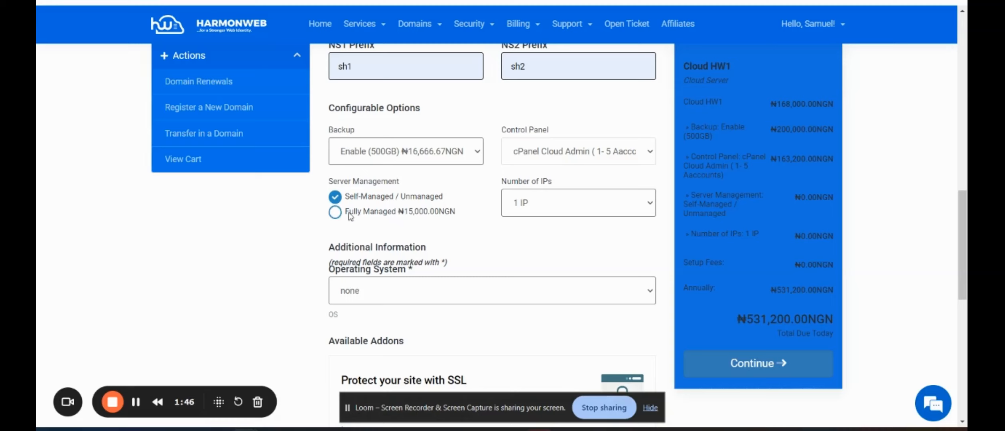
- Set the server management to Fully Managed and the number of IPs to 3 IPs
click(334, 213)
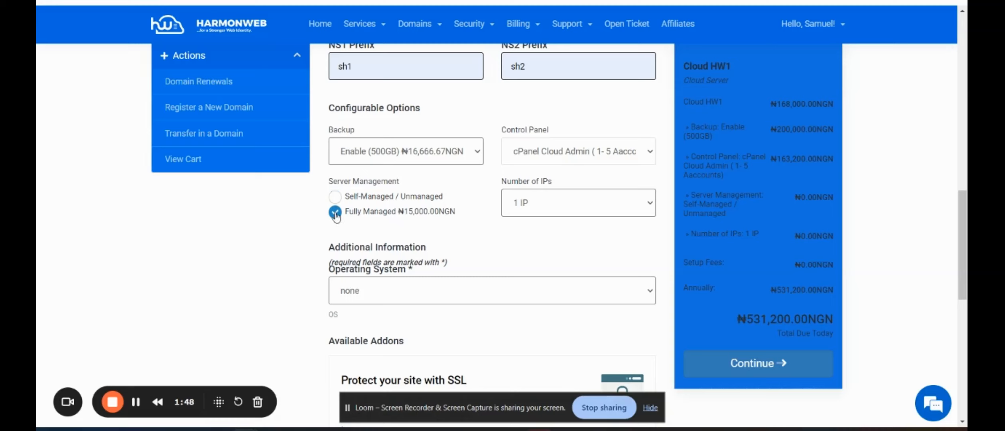
click(573, 211)
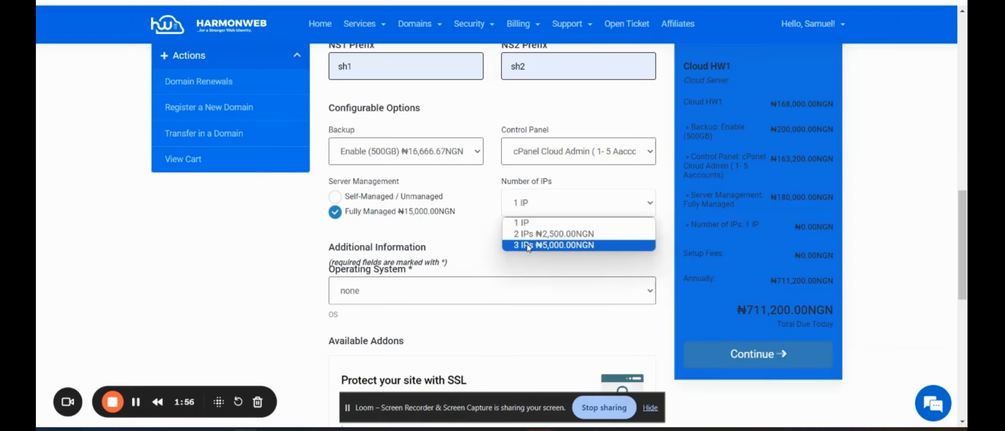
click(527, 244)
- Select almalinux-9.1-x86_64 as the server's operating system
scroll(529, 247, down, 3)
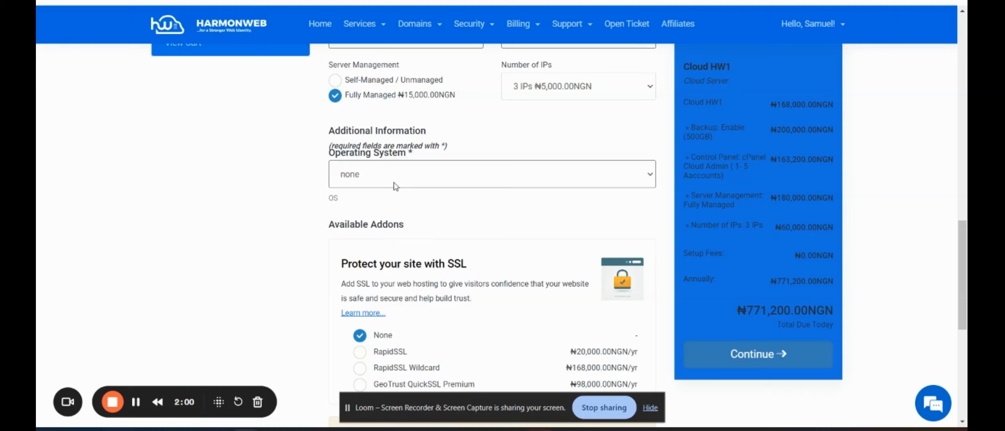
click(395, 186)
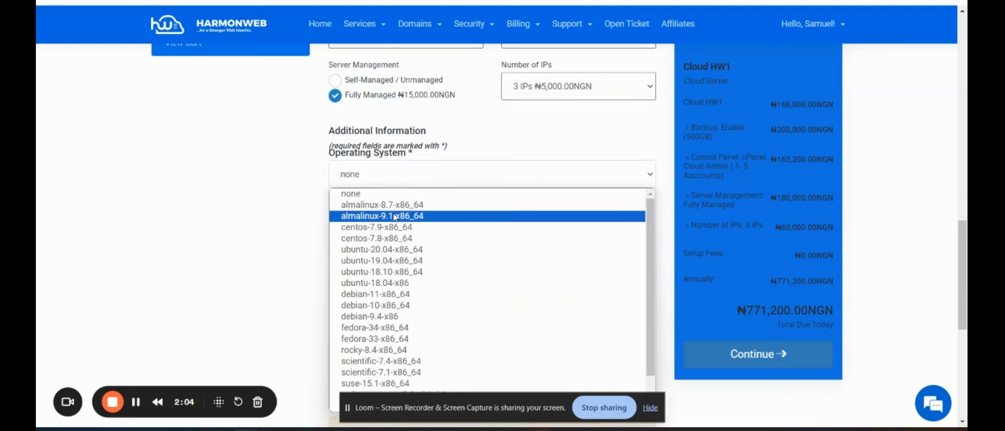
scroll(409, 296, down, 1)
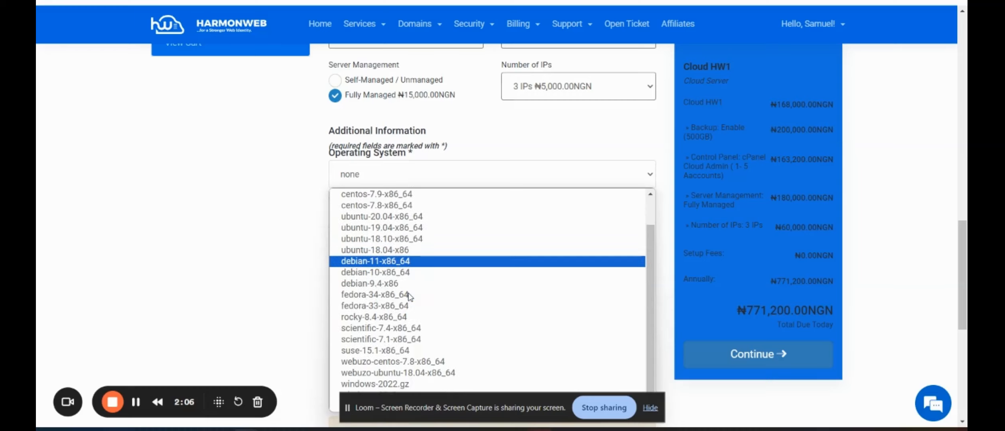
scroll(409, 296, up, 1)
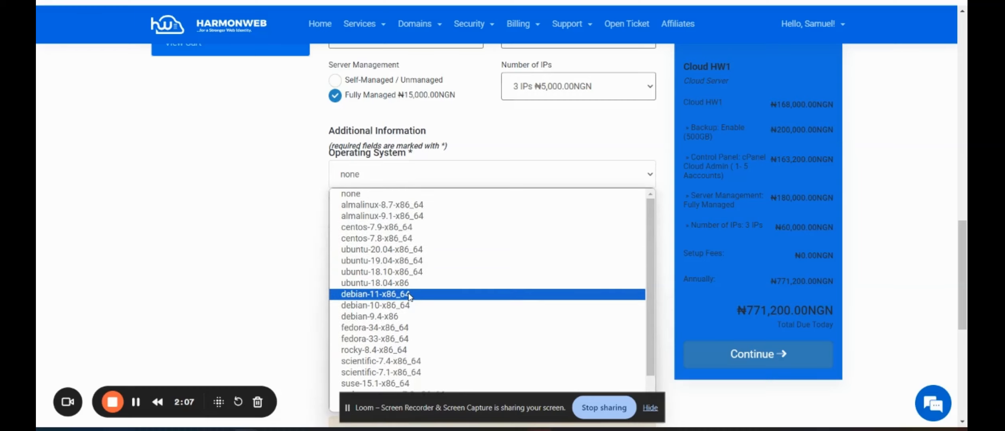
click(388, 215)
- Submit the server configuration without an SSL addon, review the cart items and proceed to checkout
scroll(510, 239, down, 3)
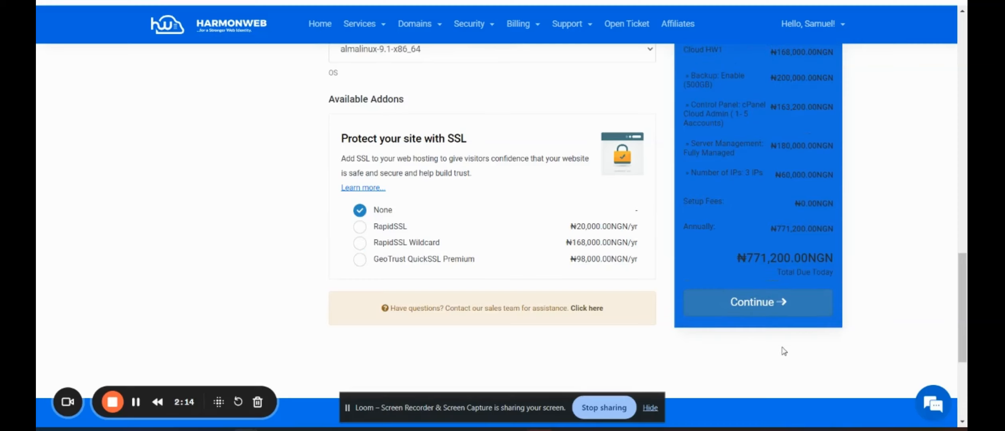
click(737, 304)
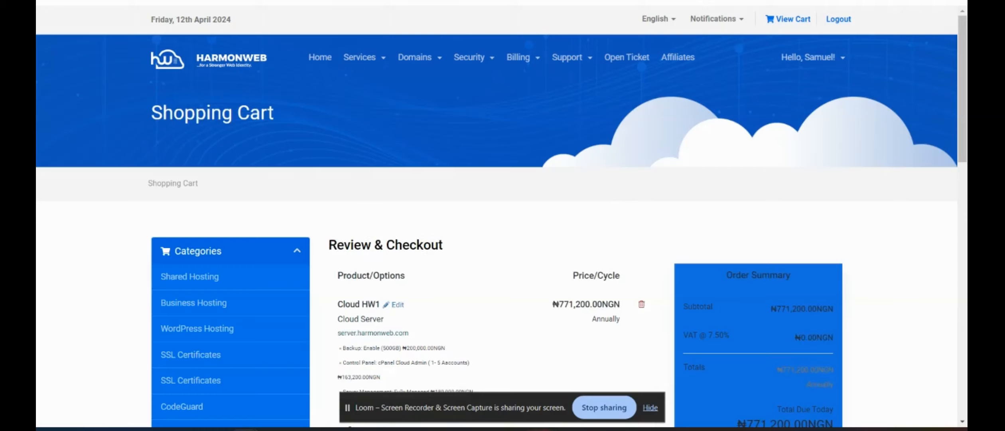
scroll(657, 303, down, 3)
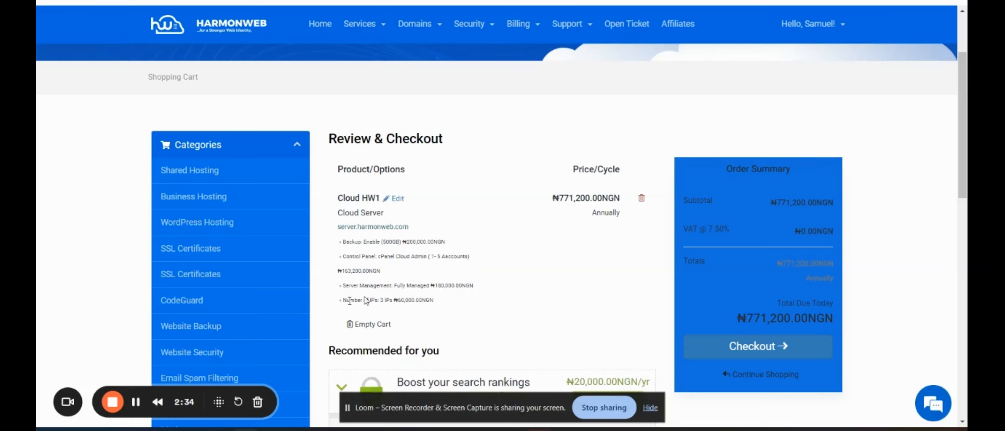
scroll(564, 273, down, 3)
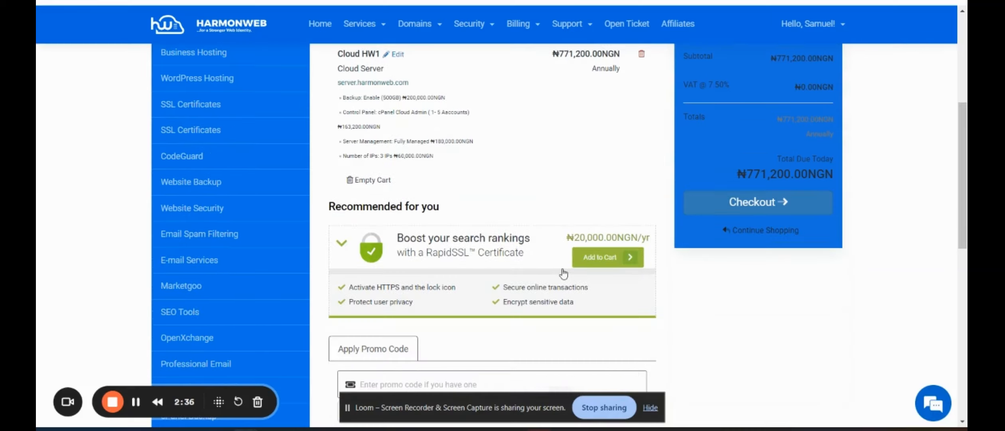
click(785, 202)
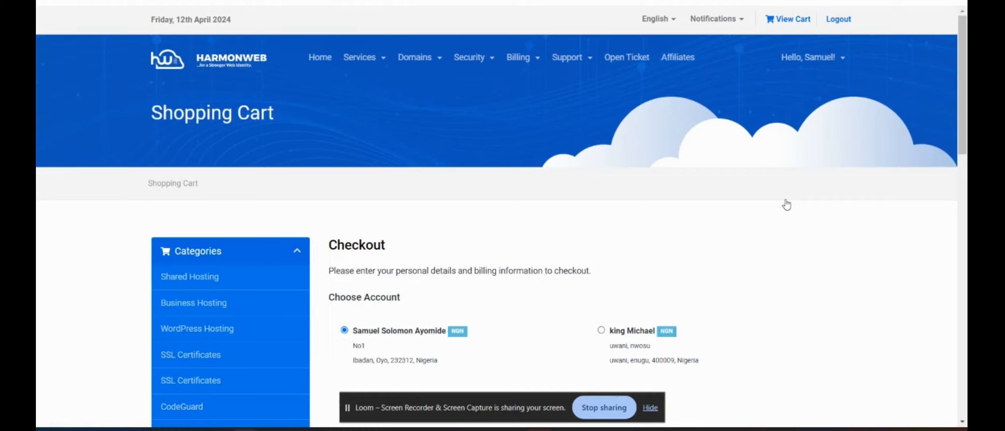
- Review the account and payment details on the checkout page and agree to the Terms of Service
scroll(786, 205, down, 2)
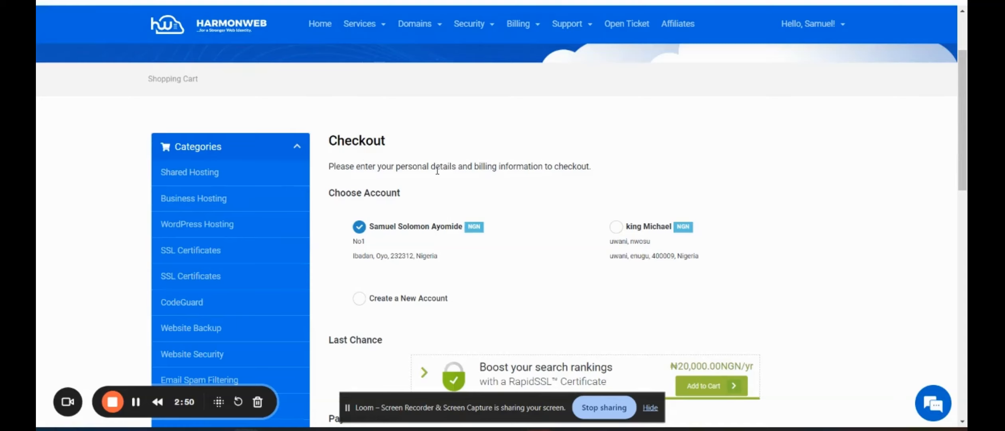
scroll(425, 180, down, 4)
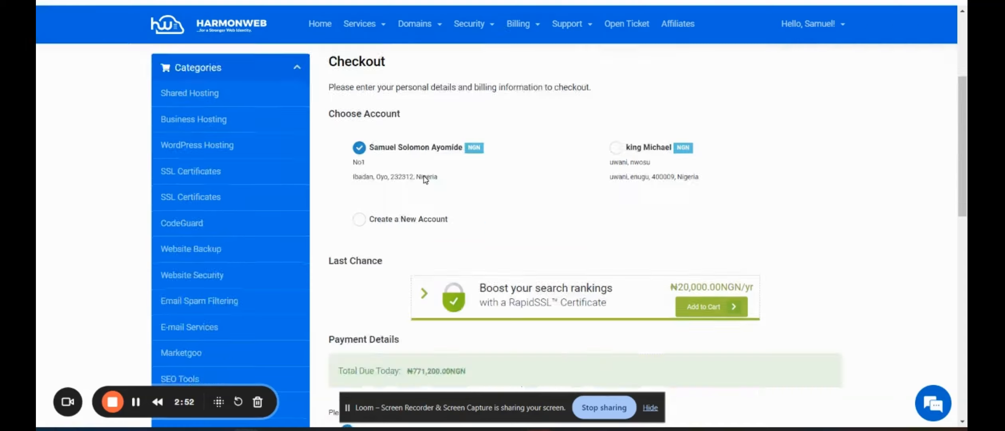
scroll(425, 180, down, 3)
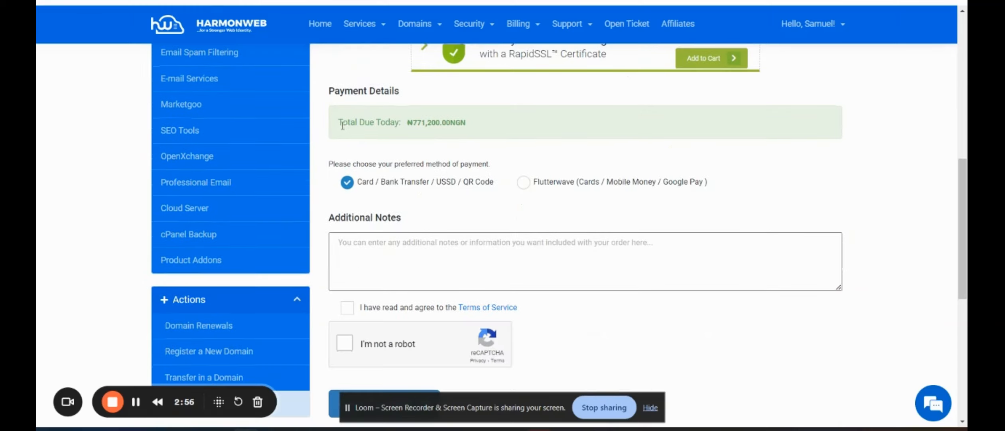
drag(339, 123, 496, 130)
click(496, 129)
double_click(348, 312)
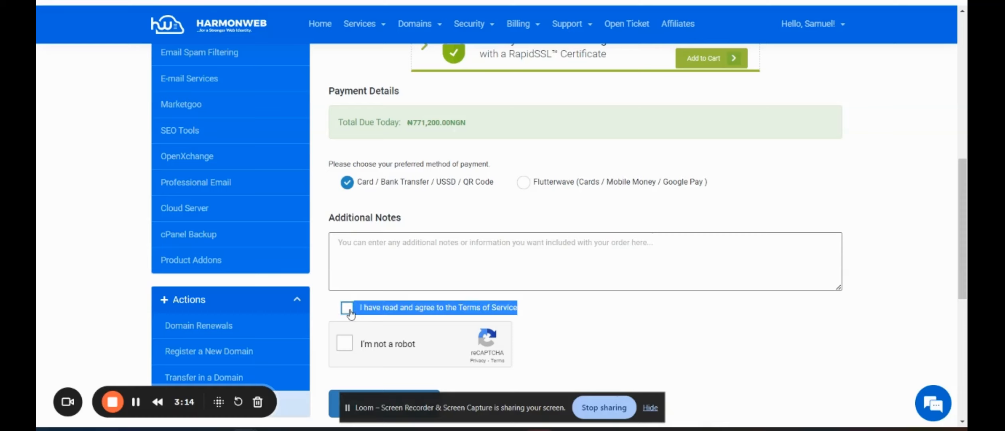
click(348, 312)
click(557, 315)
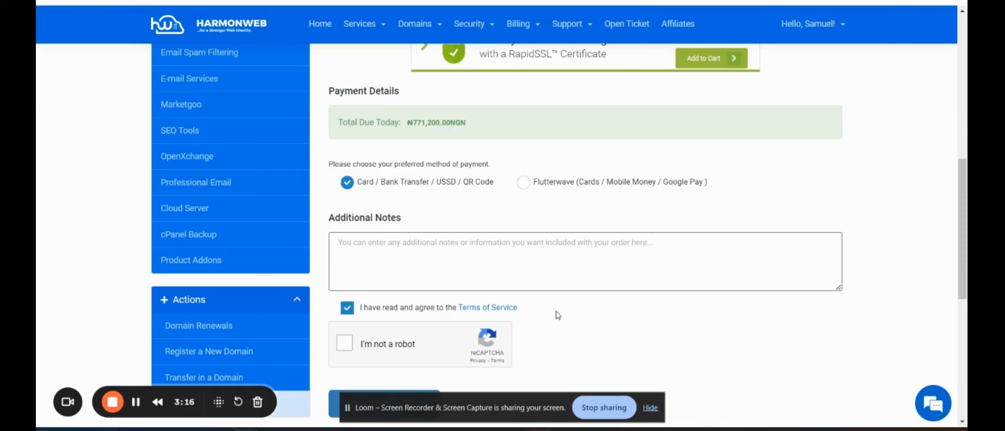
- Open the Terms of Service in a separate tab, skim the customer agreement and conditions, and close it
right_click(473, 313)
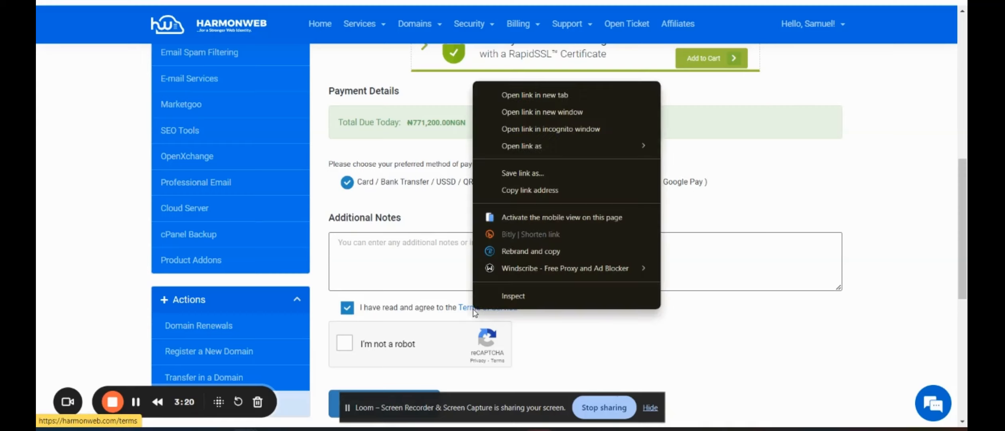
click(591, 97)
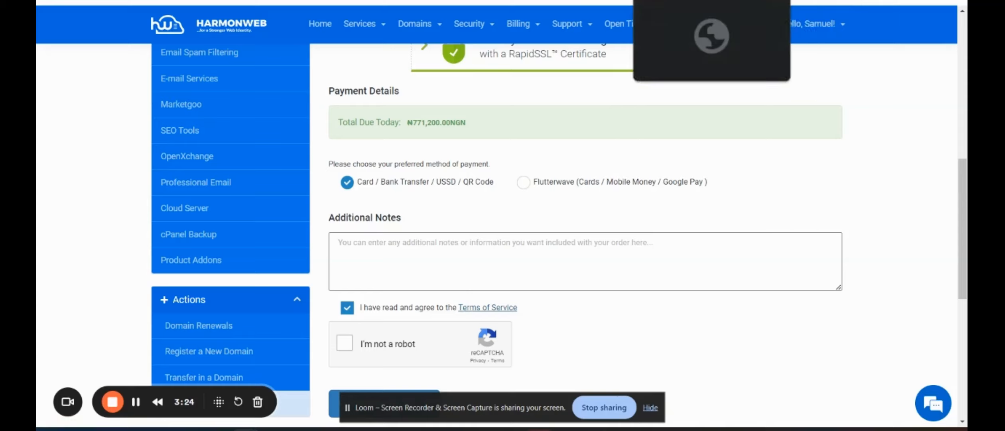
click(658, 0)
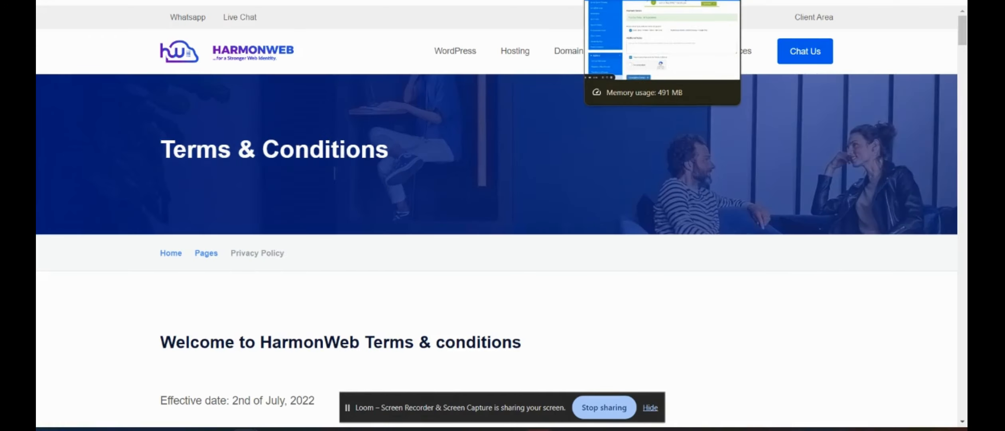
scroll(561, 164, down, 4)
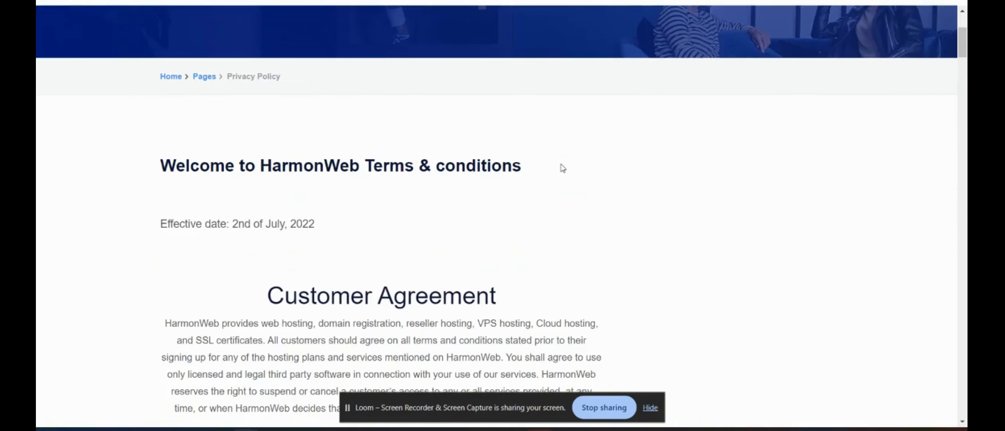
scroll(561, 167, down, 20)
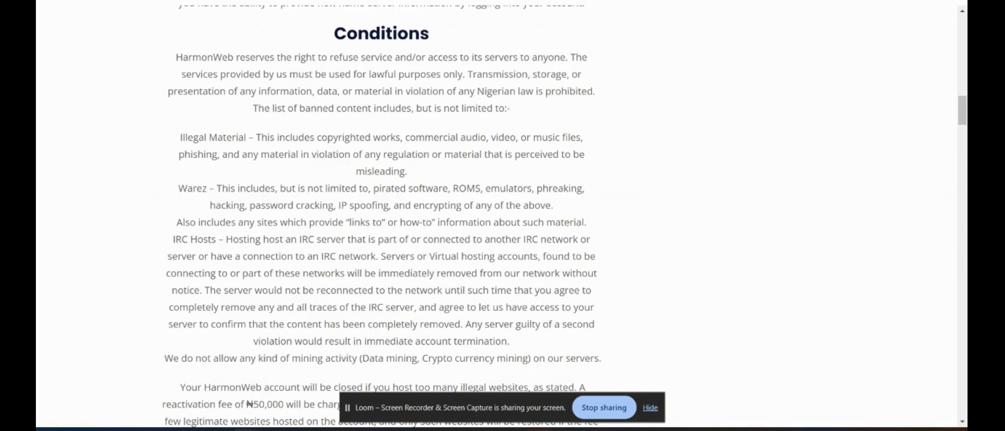
key(ctrl+w)
- Complete the reCAPTCHA verification for the order and activate the Additional Notes field
scroll(551, 184, down, 4)
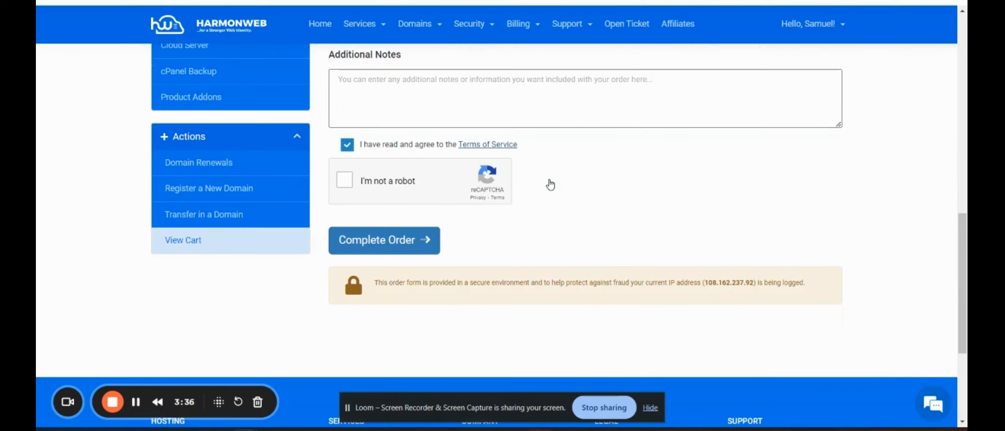
click(345, 174)
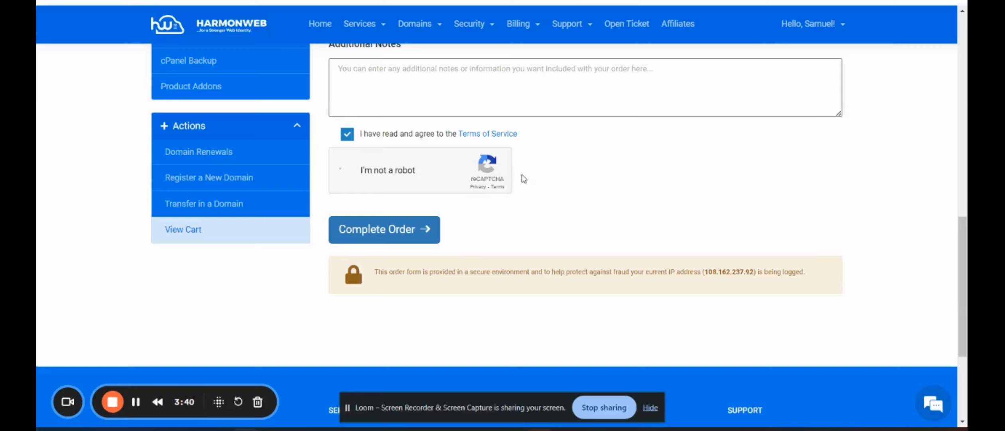
scroll(498, 167, up, 2)
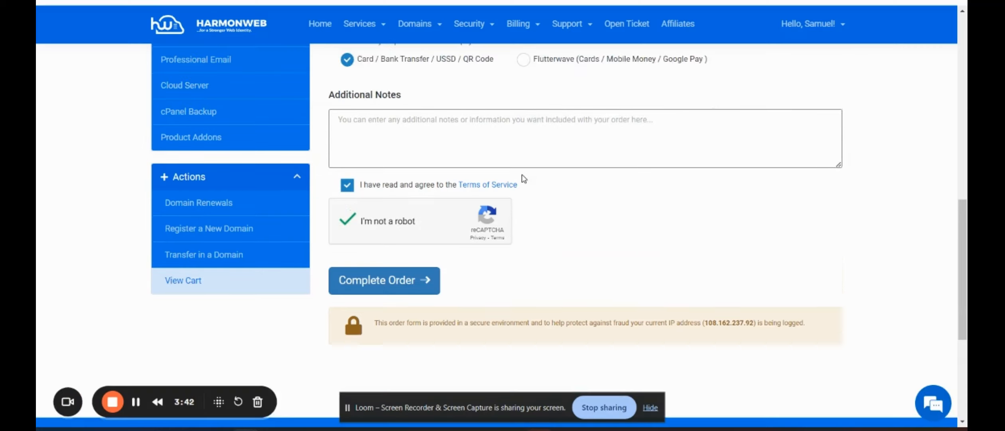
click(461, 152)
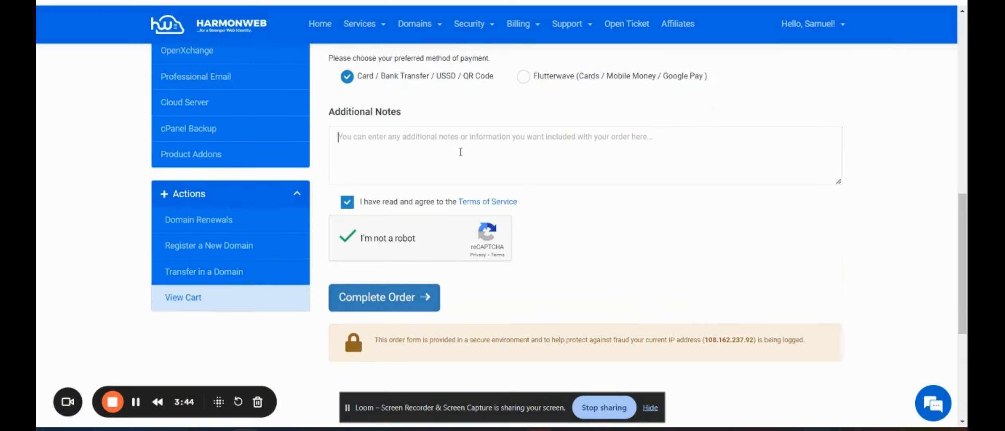